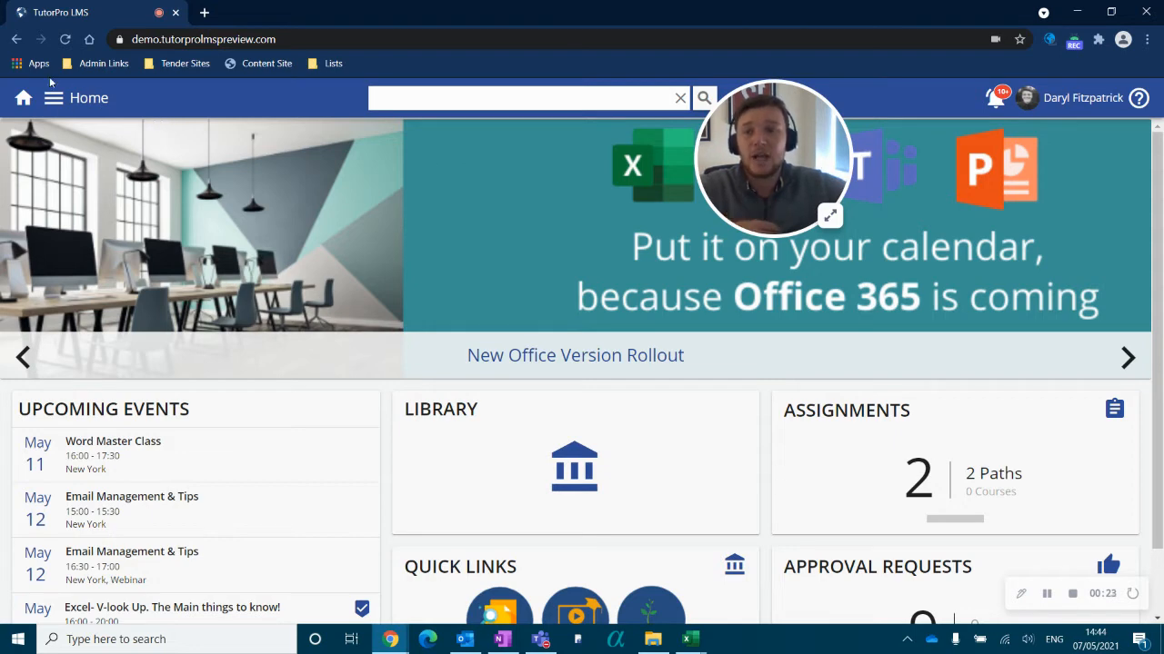
# Open the Training Tracking report from the Run a Report page.
pyautogui.click(55, 98)
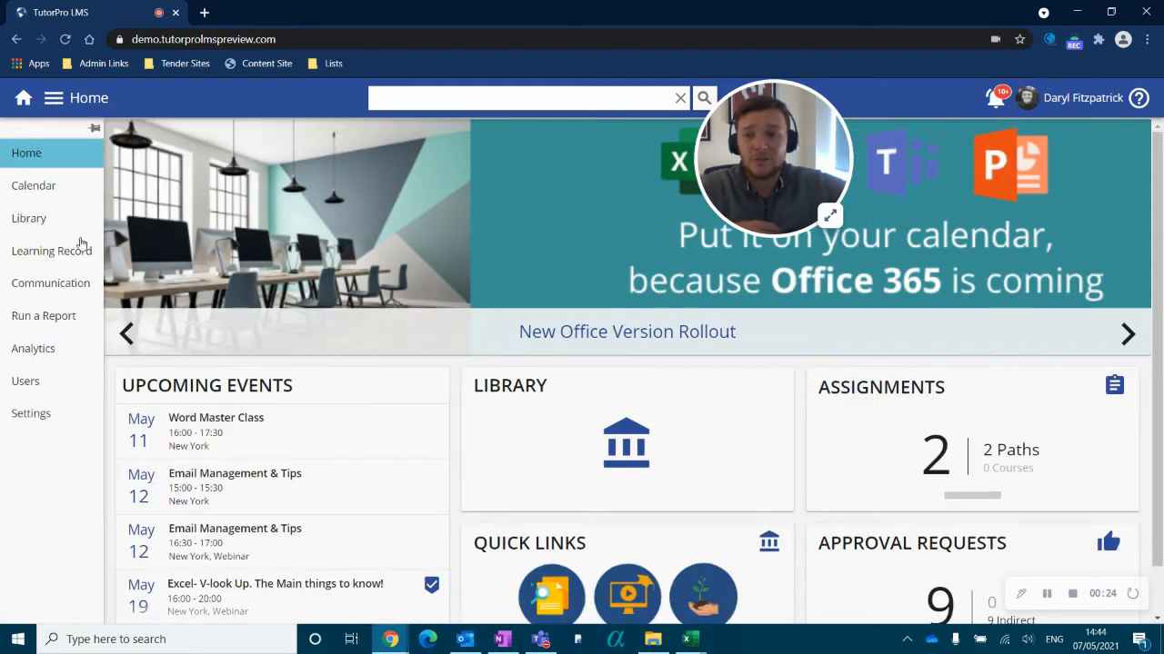
pyautogui.click(54, 319)
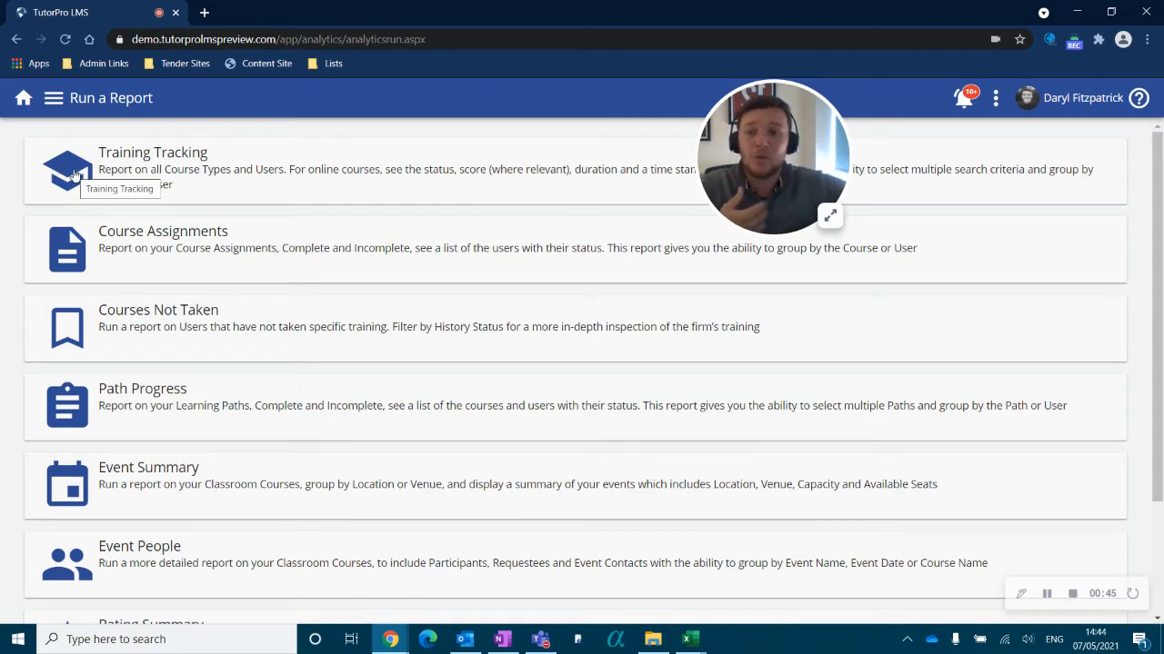
pyautogui.scroll(-2, 121, 314)
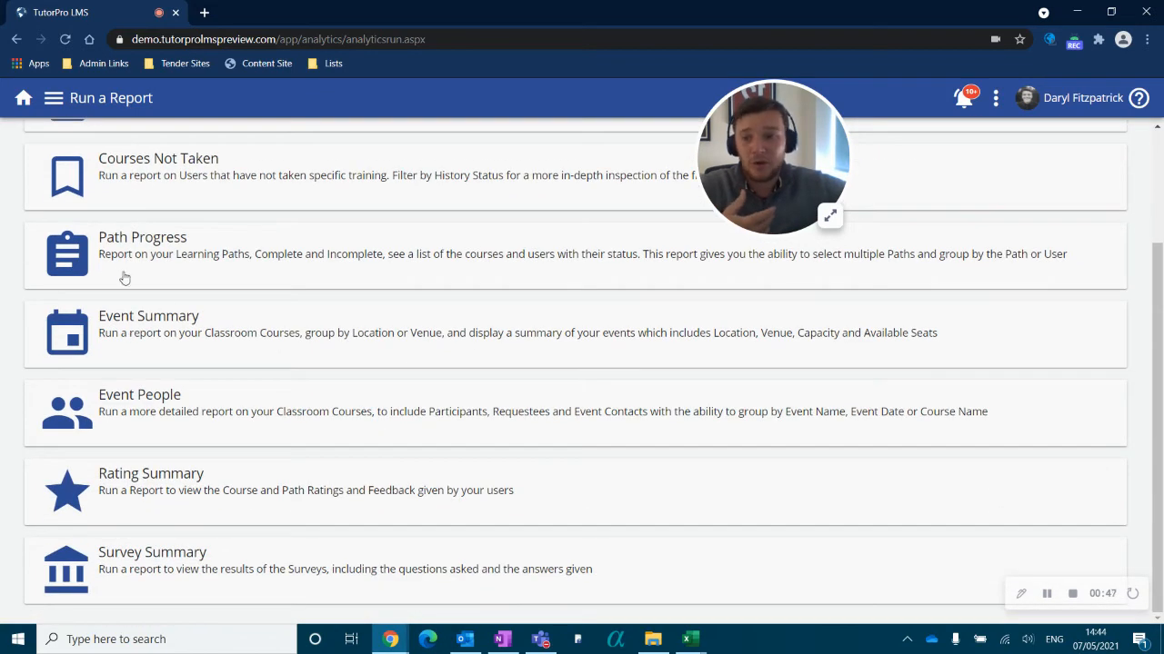
pyautogui.scroll(2, 127, 536)
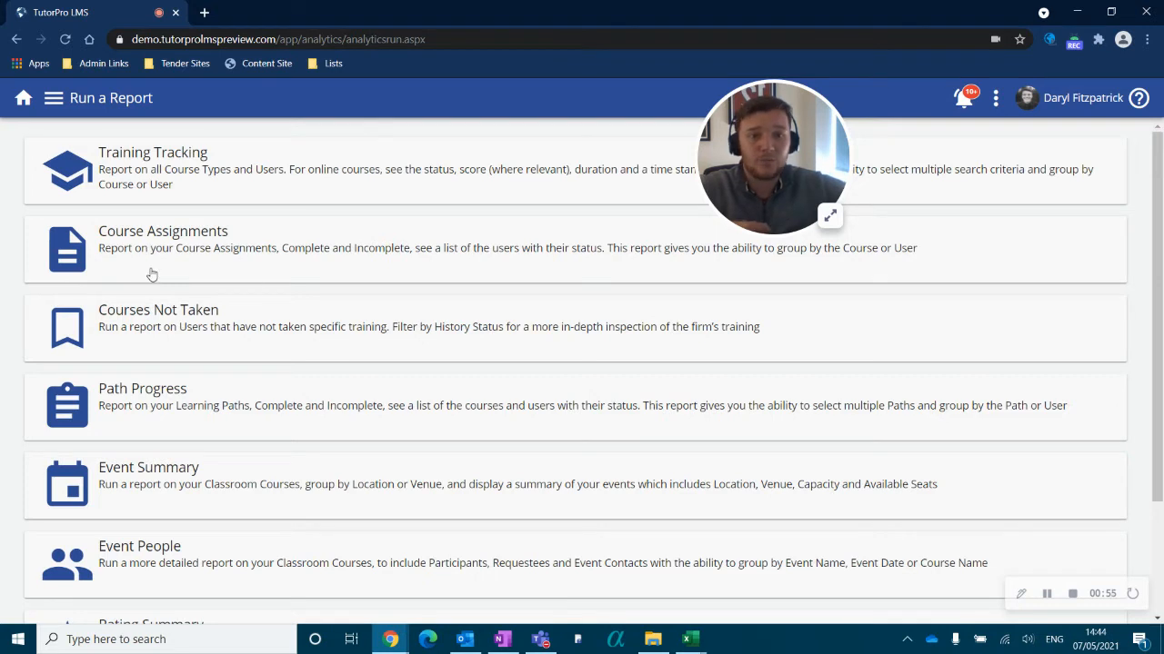
pyautogui.click(113, 157)
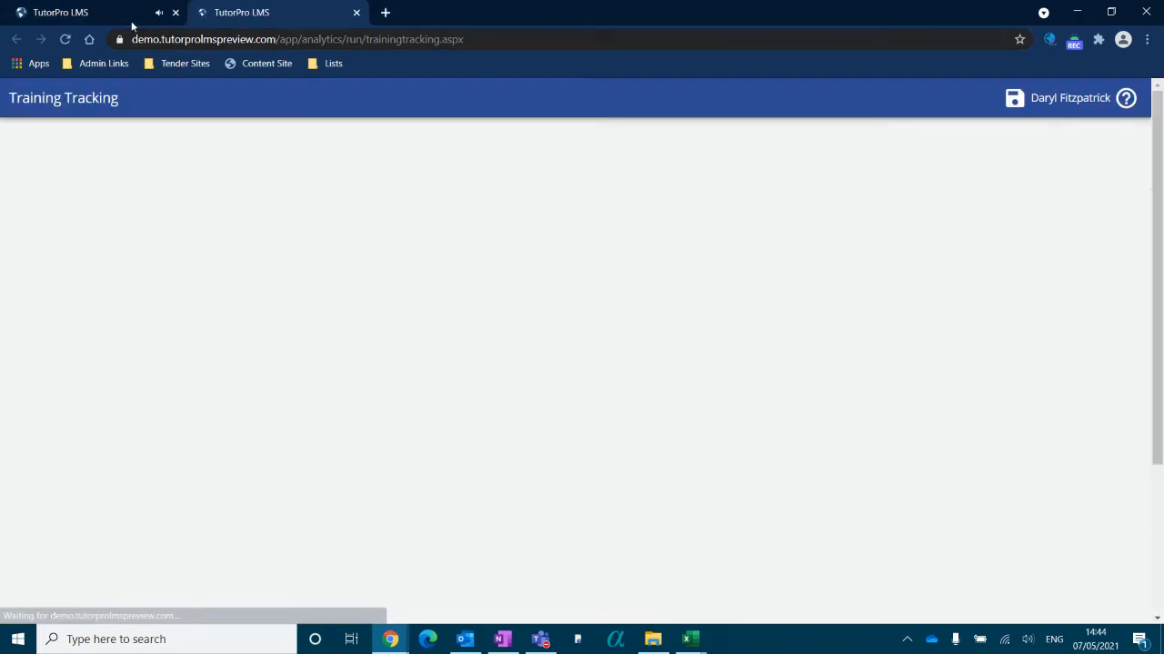
pyautogui.click(132, 18)
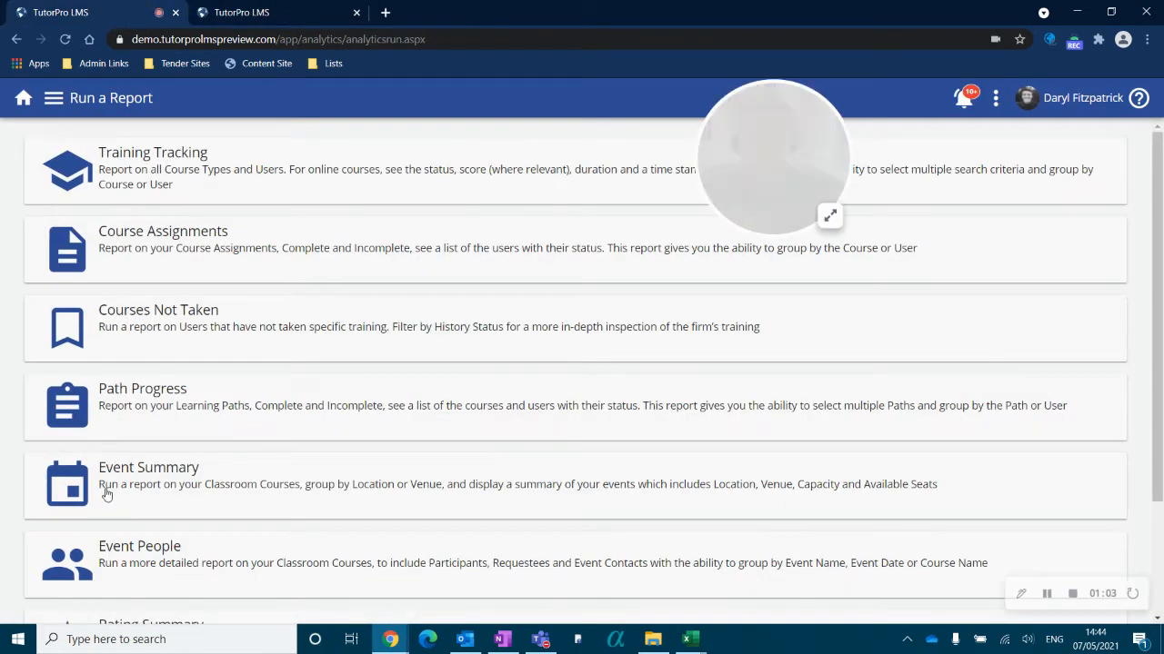
pyautogui.click(263, 20)
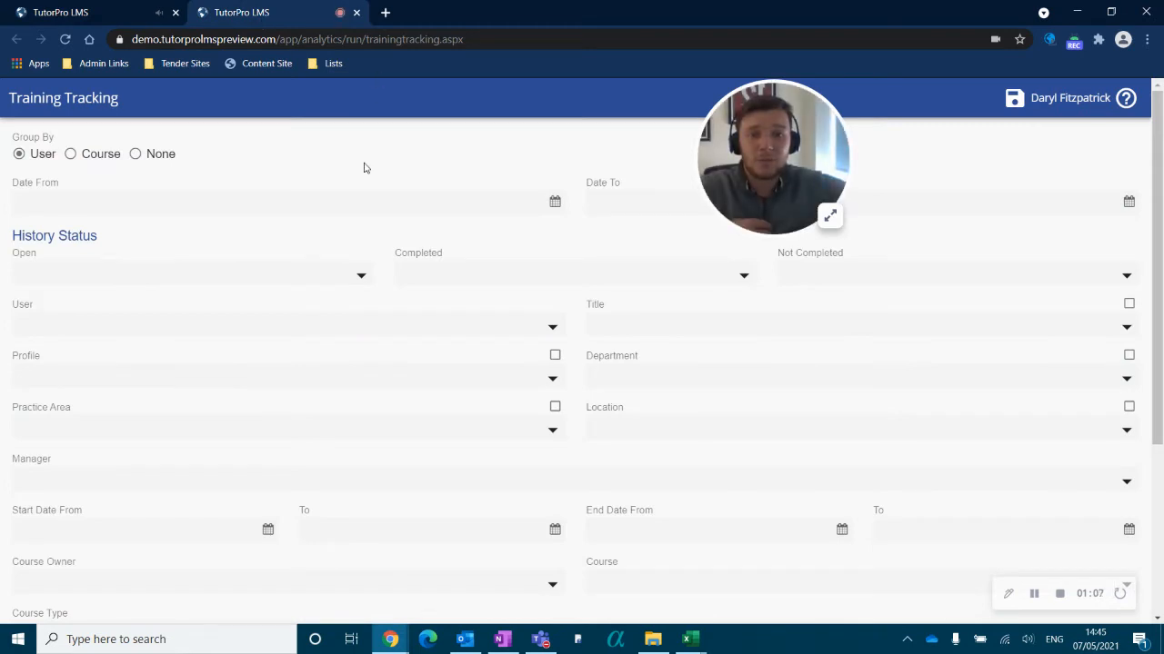
# Set the report's date range from 01/04/2021 to 30/04/2021.
pyautogui.click(552, 202)
pyautogui.click(405, 233)
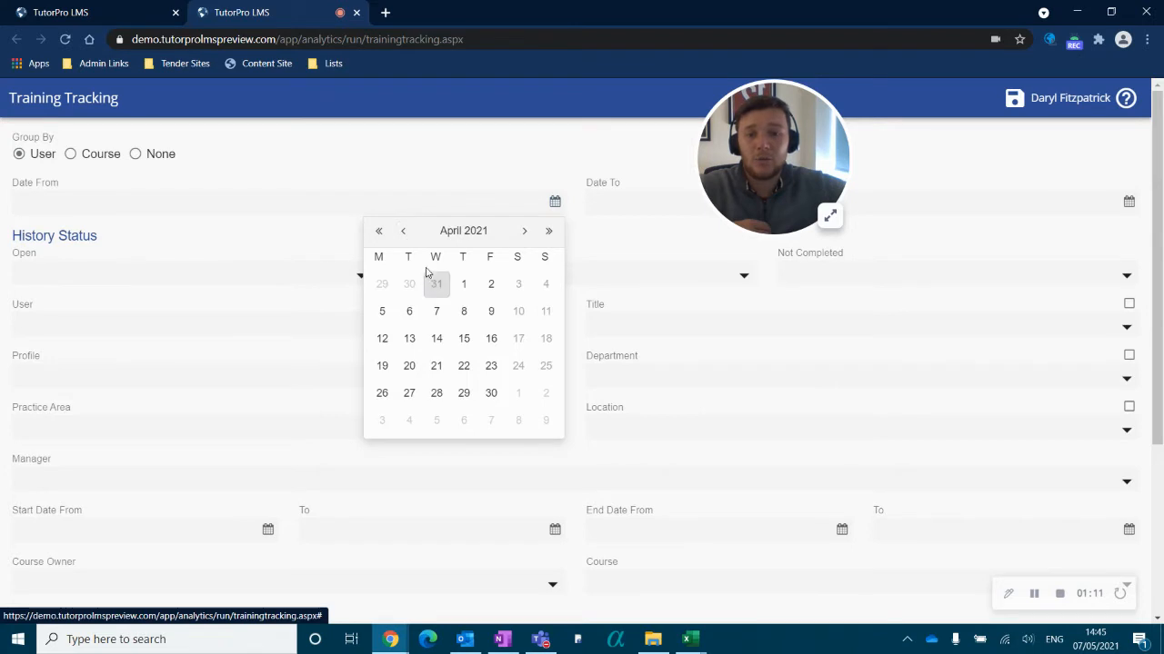
pyautogui.click(463, 284)
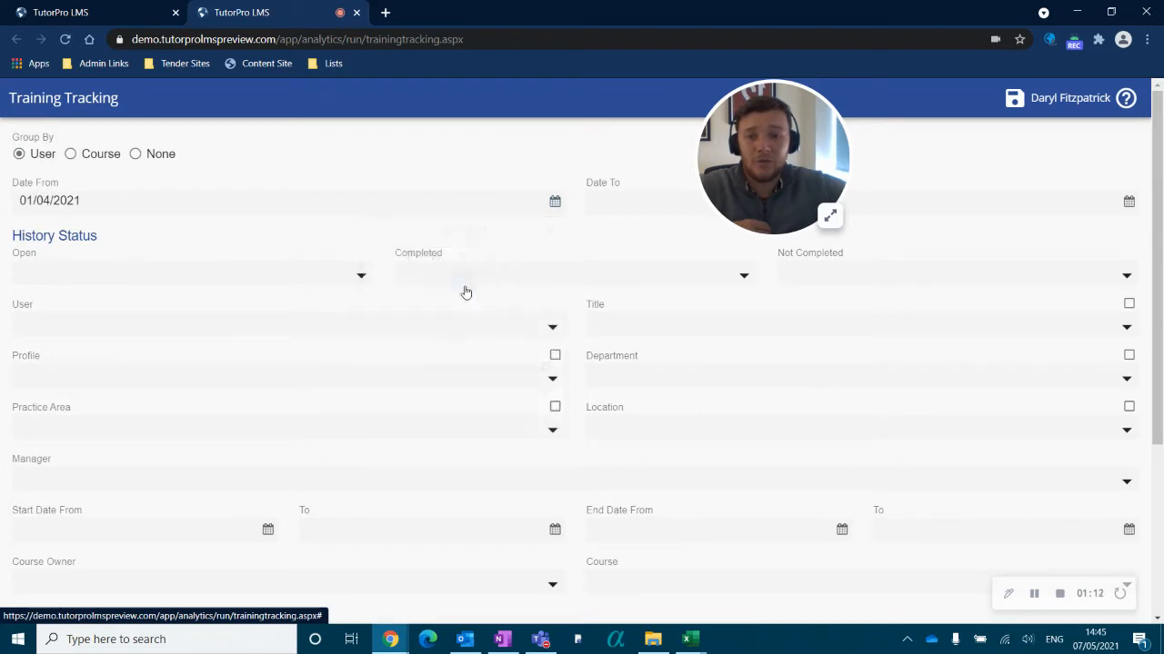
pyautogui.click(1128, 202)
pyautogui.click(977, 231)
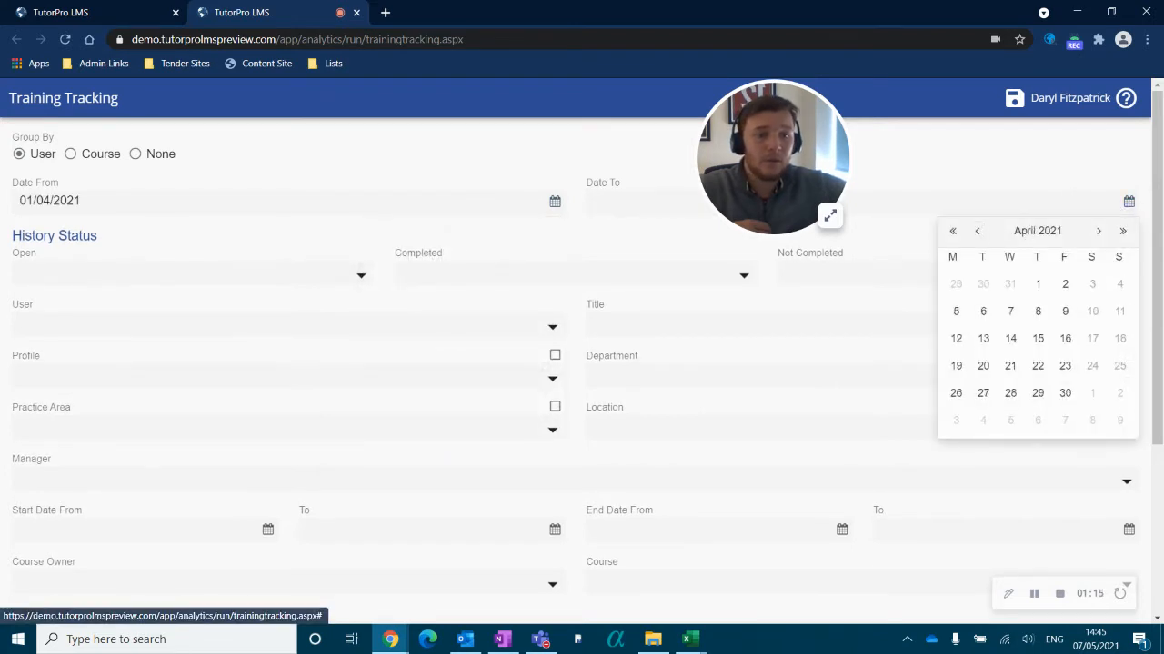
pyautogui.click(1065, 392)
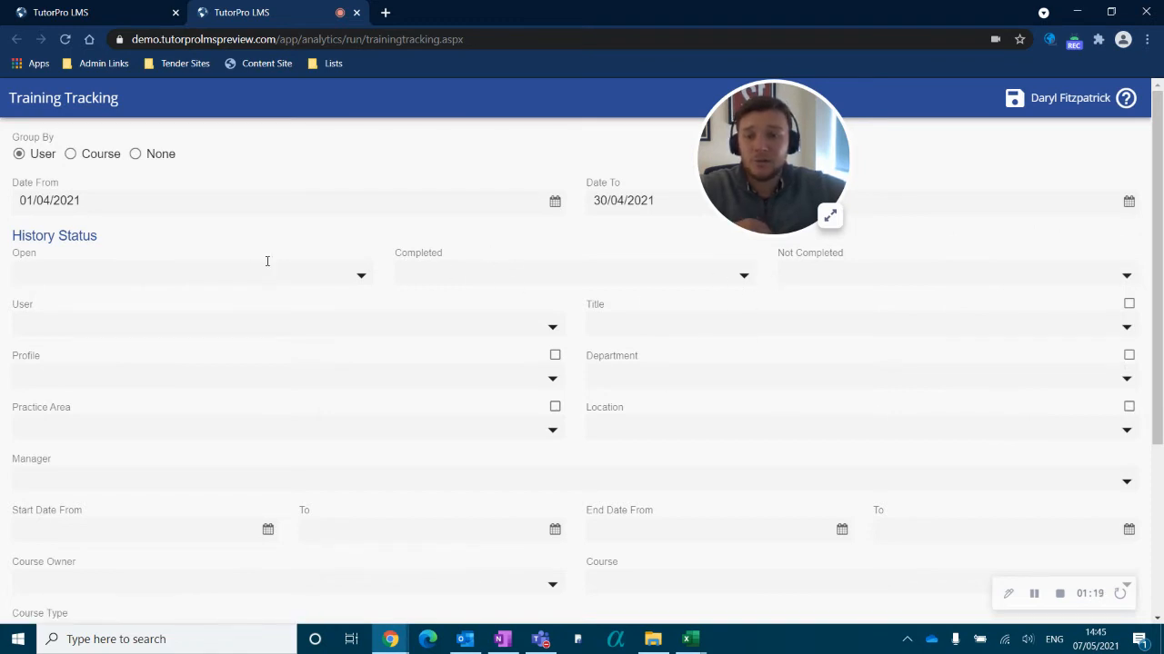
# Filter the completed history status to Failed and run the Training Tracking search.
pyautogui.click(741, 274)
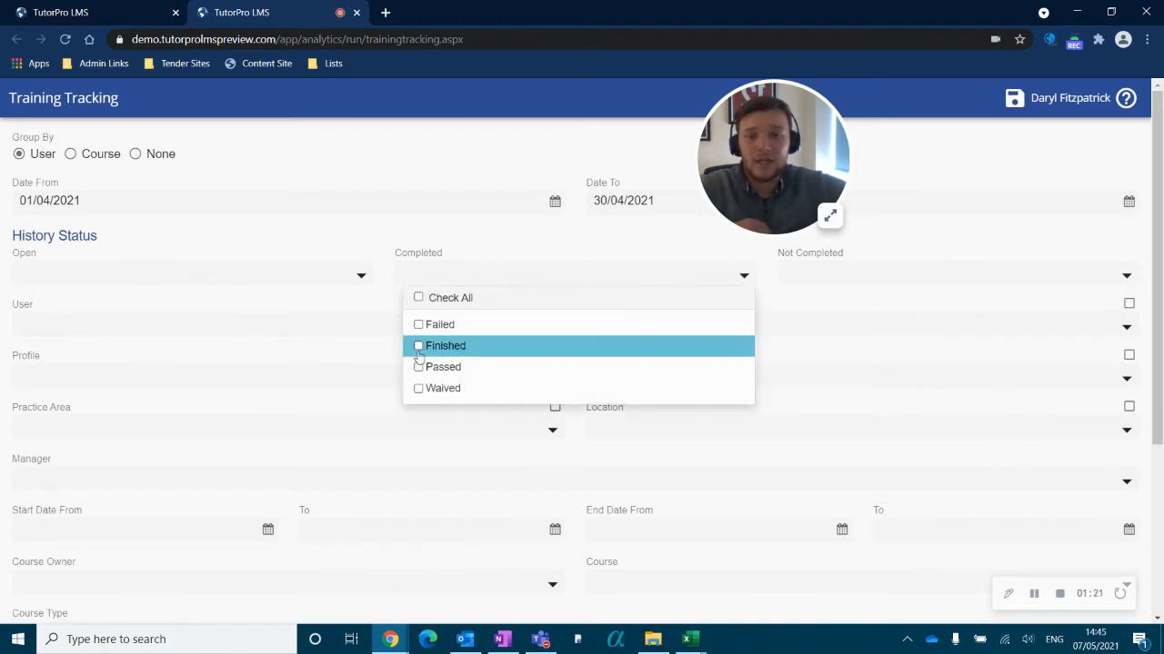
pyautogui.click(419, 325)
pyautogui.click(502, 247)
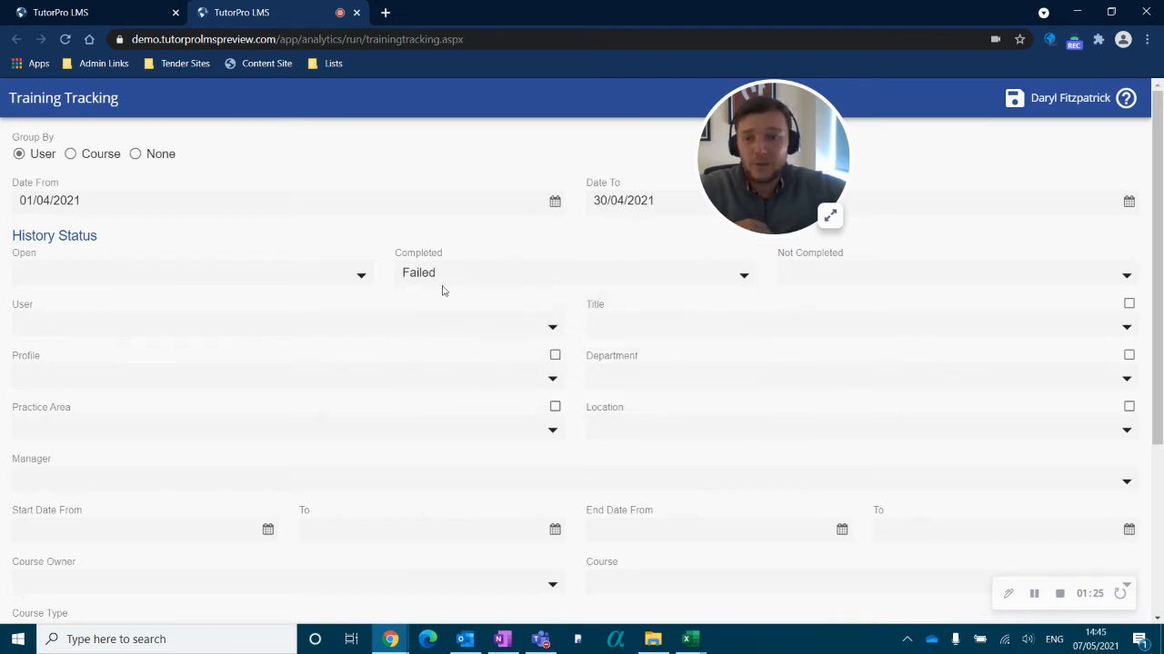
pyautogui.scroll(-1, 447, 315)
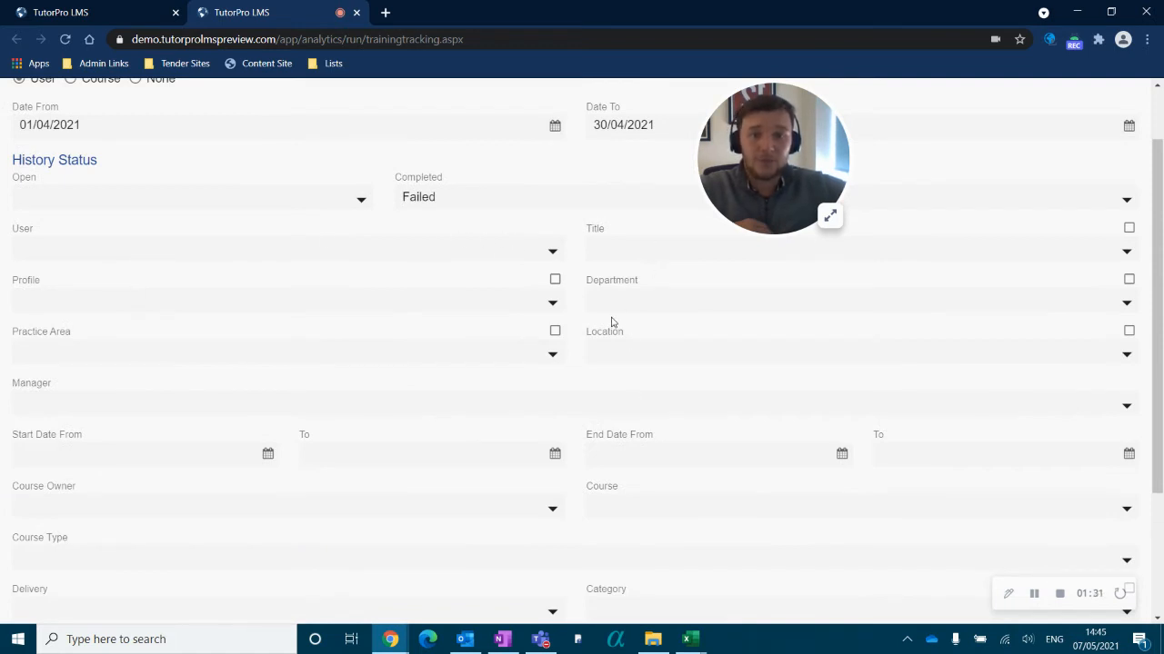
pyautogui.scroll(-2, 523, 348)
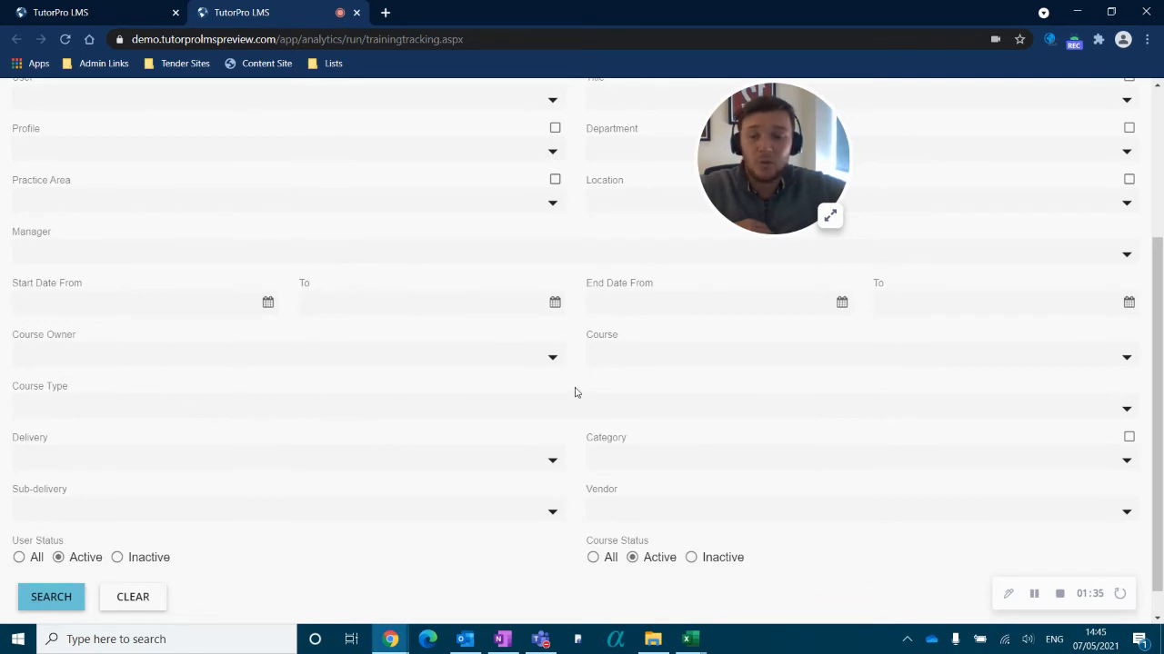
pyautogui.scroll(-1, 575, 405)
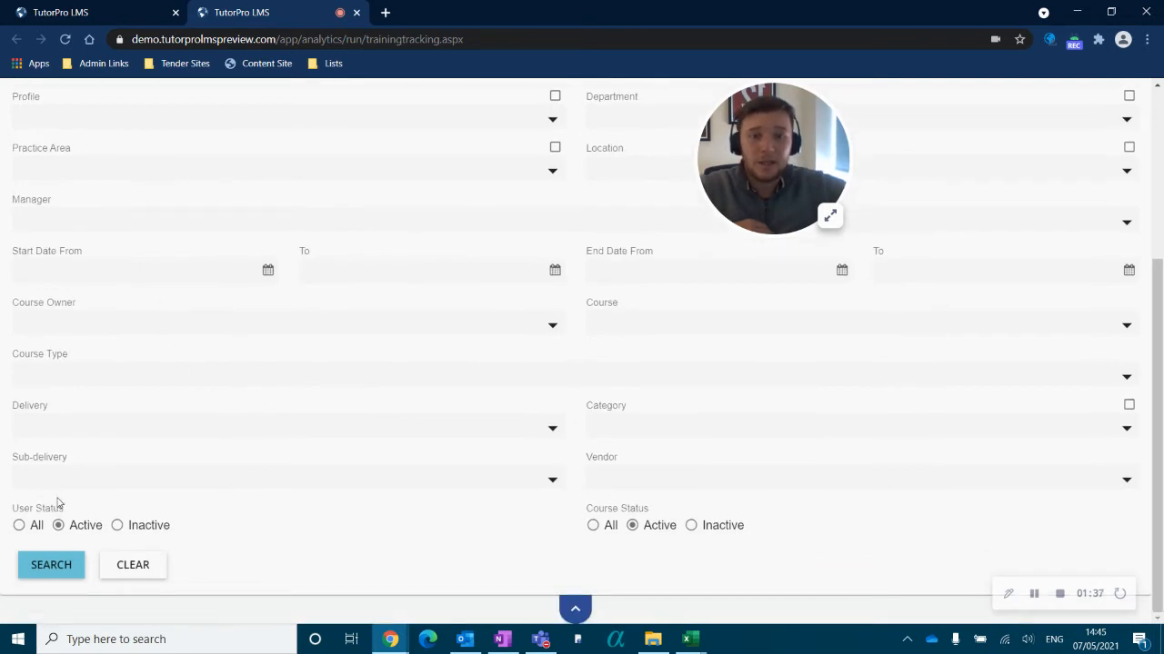
pyautogui.click(68, 570)
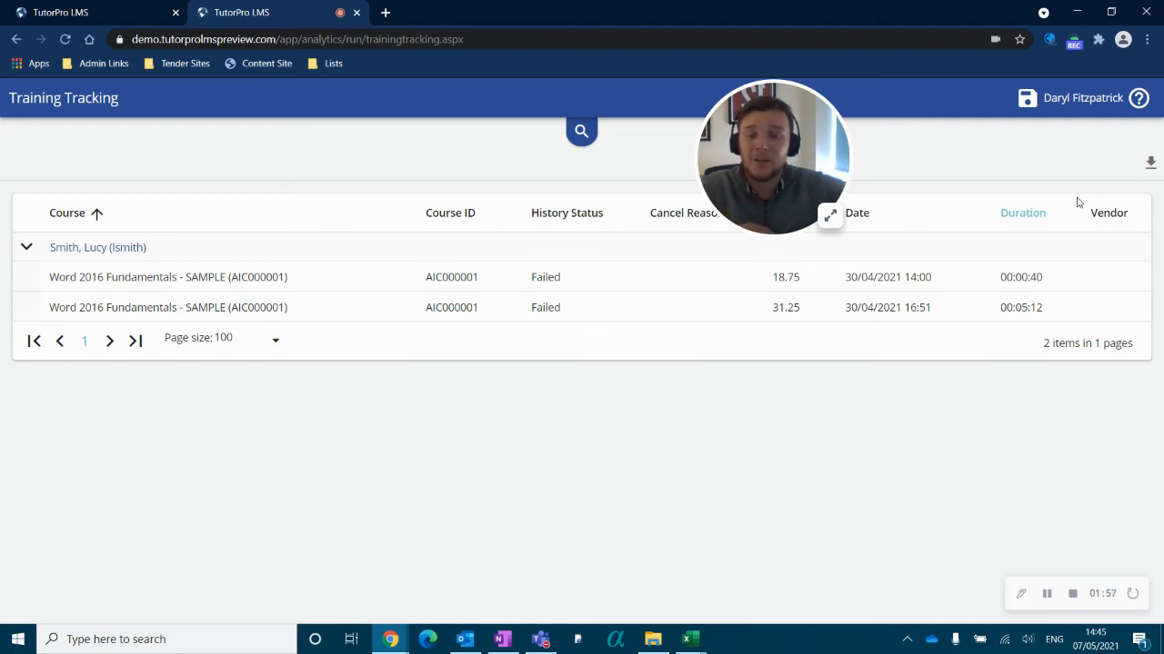
# Create a scheduled report from the Training Tracking results and name it "Failed last month".
pyautogui.click(1025, 100)
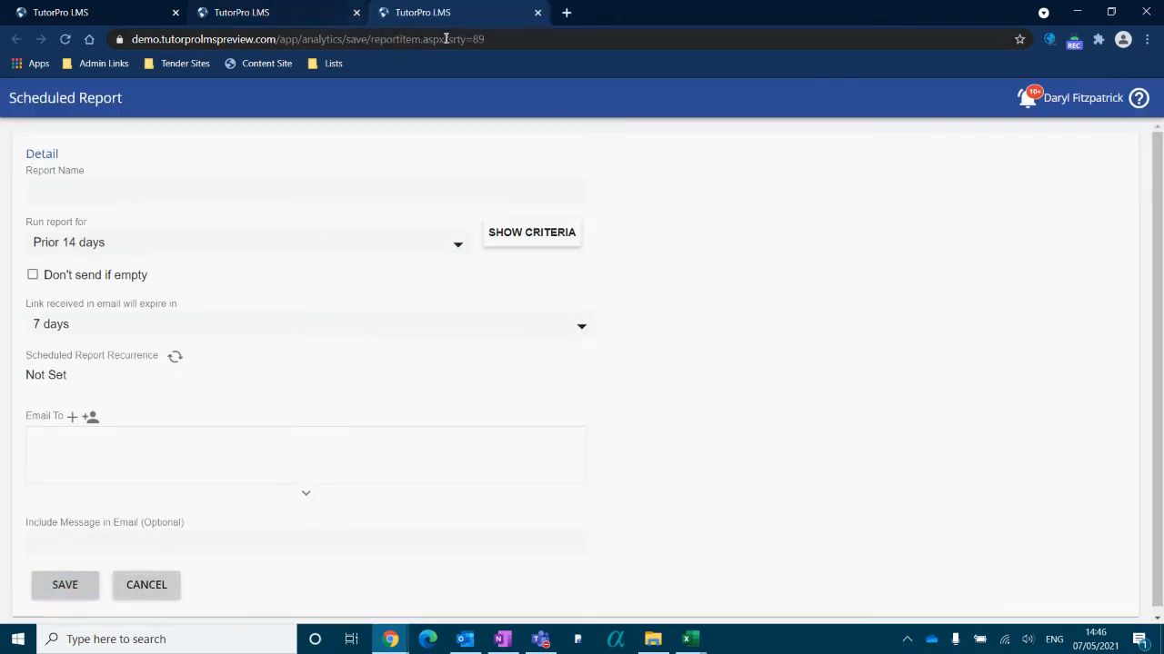
pyautogui.click(307, 14)
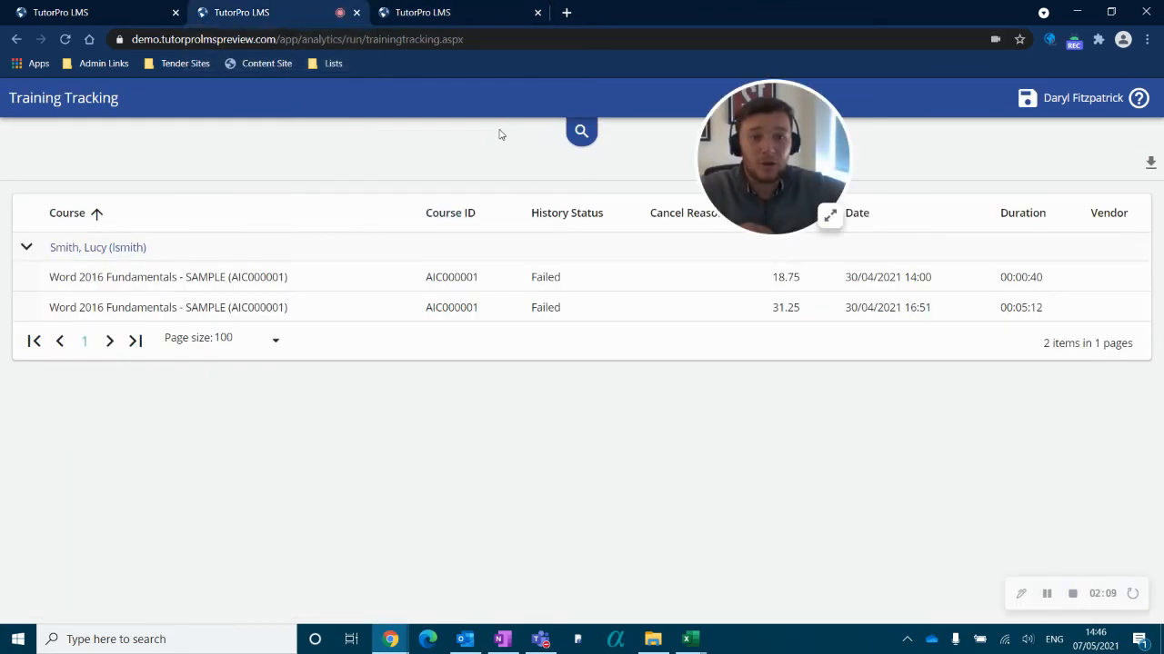
pyautogui.click(487, 10)
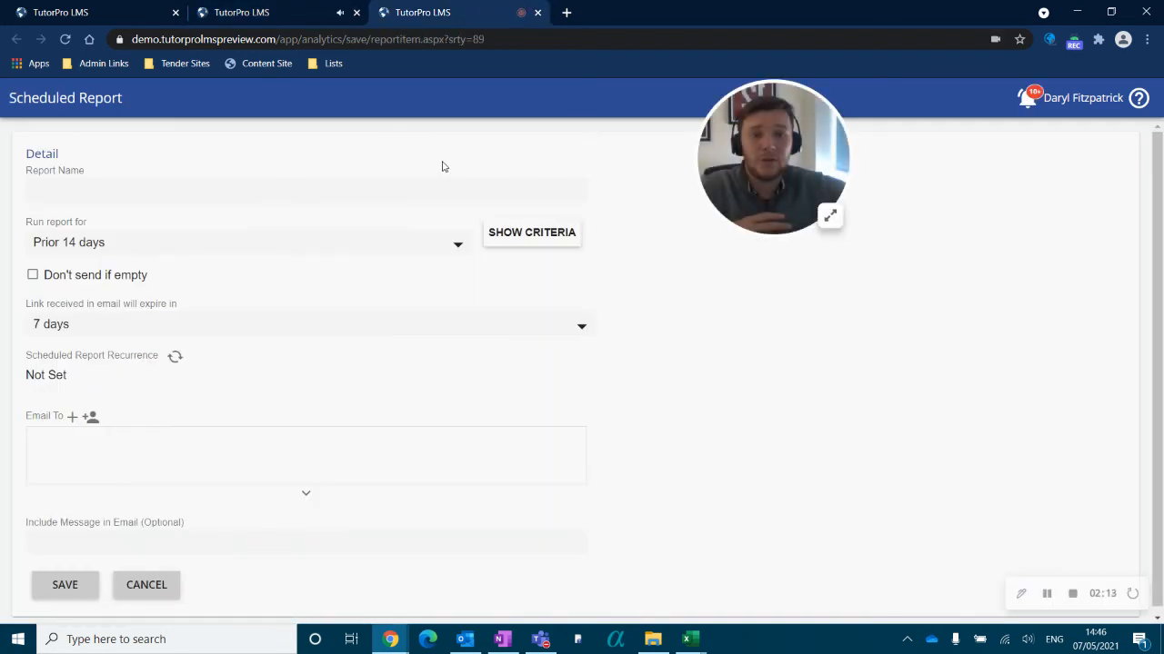
pyautogui.click(291, 196)
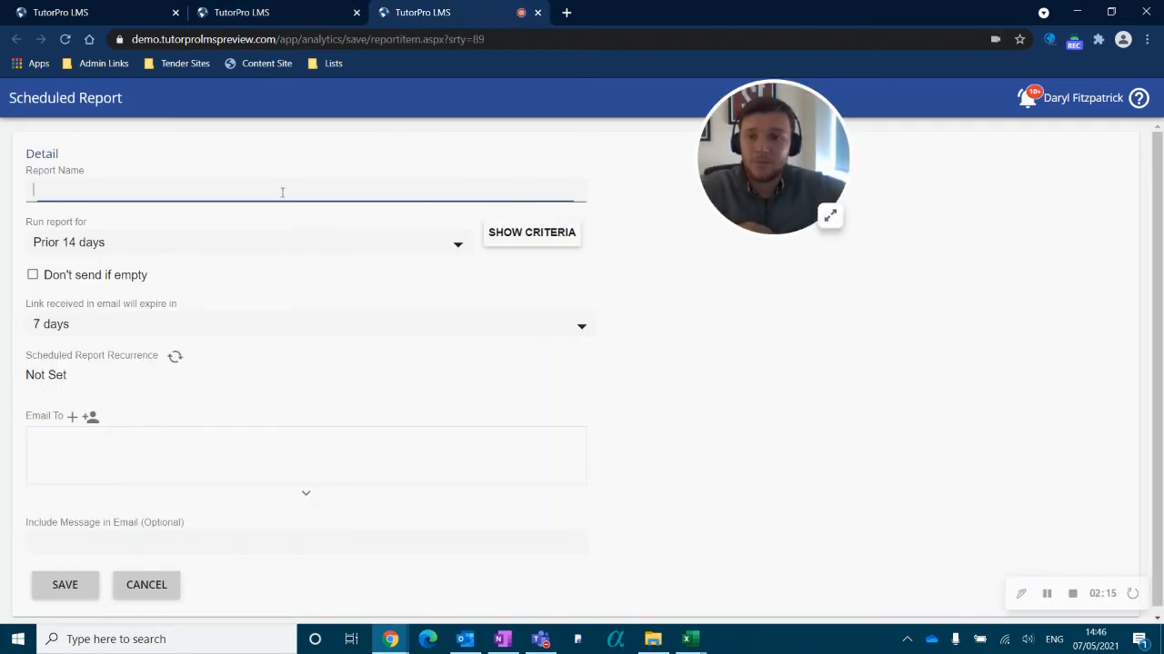
pyautogui.write('Failed ')
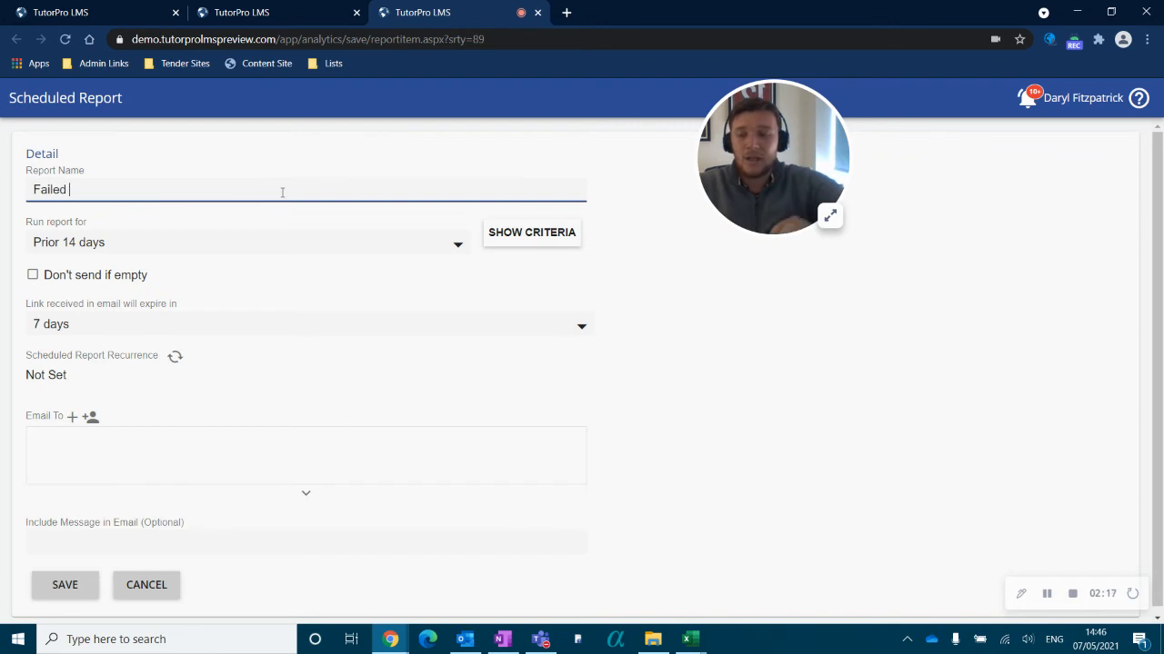
pyautogui.write('last month')
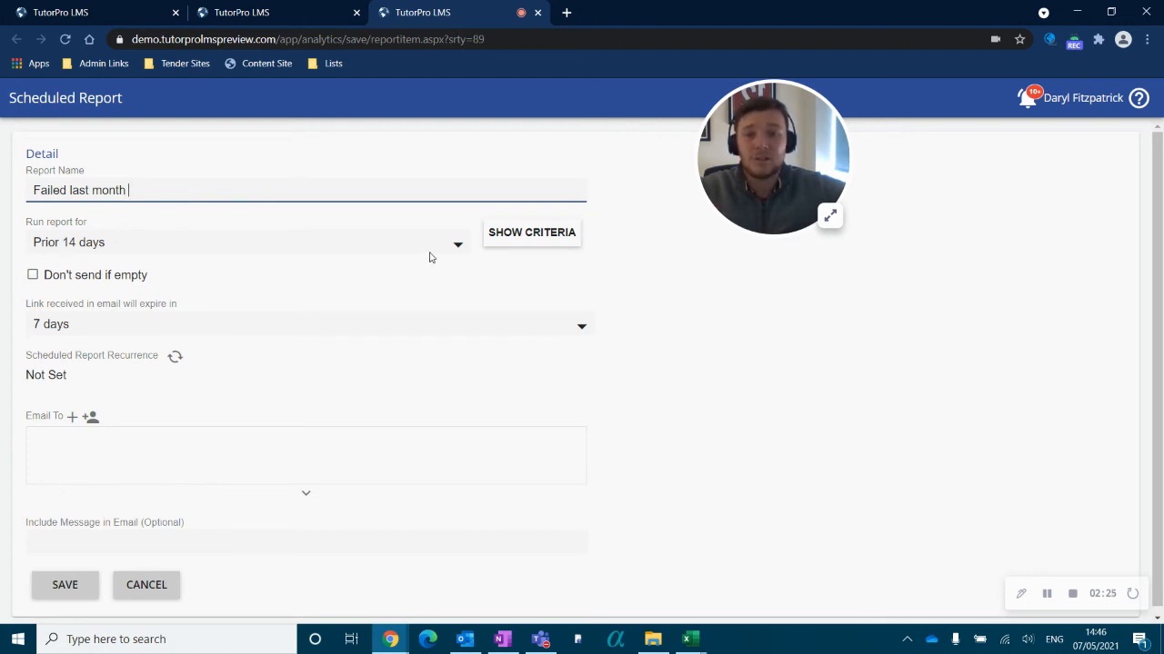
pyautogui.click(455, 243)
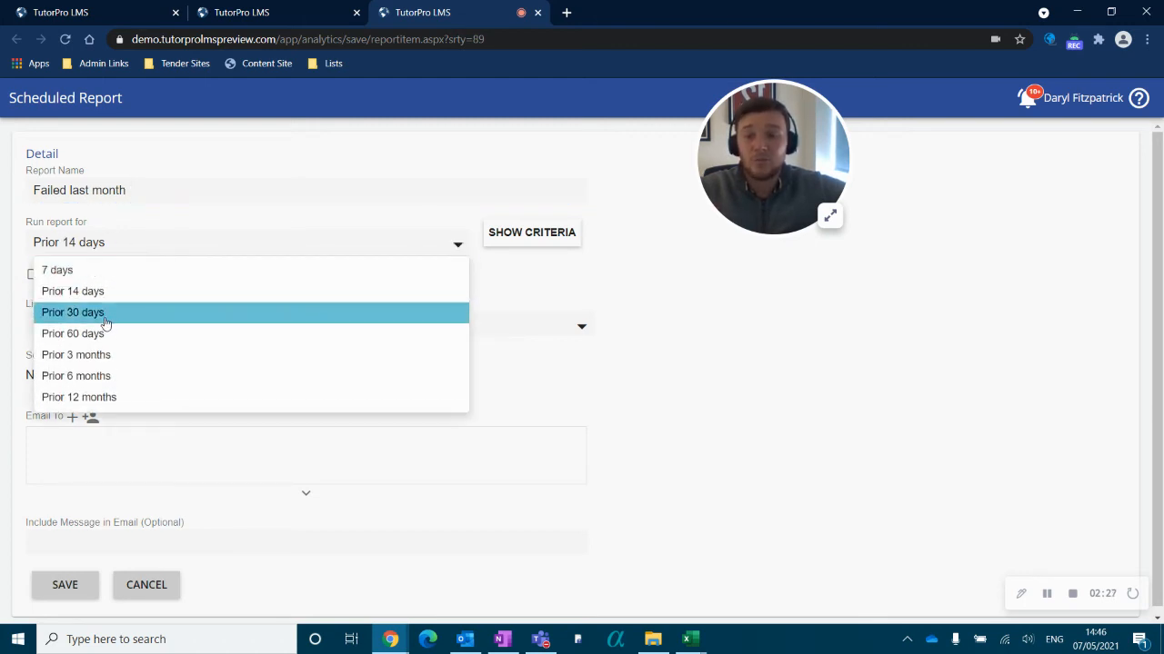
pyautogui.click(777, 409)
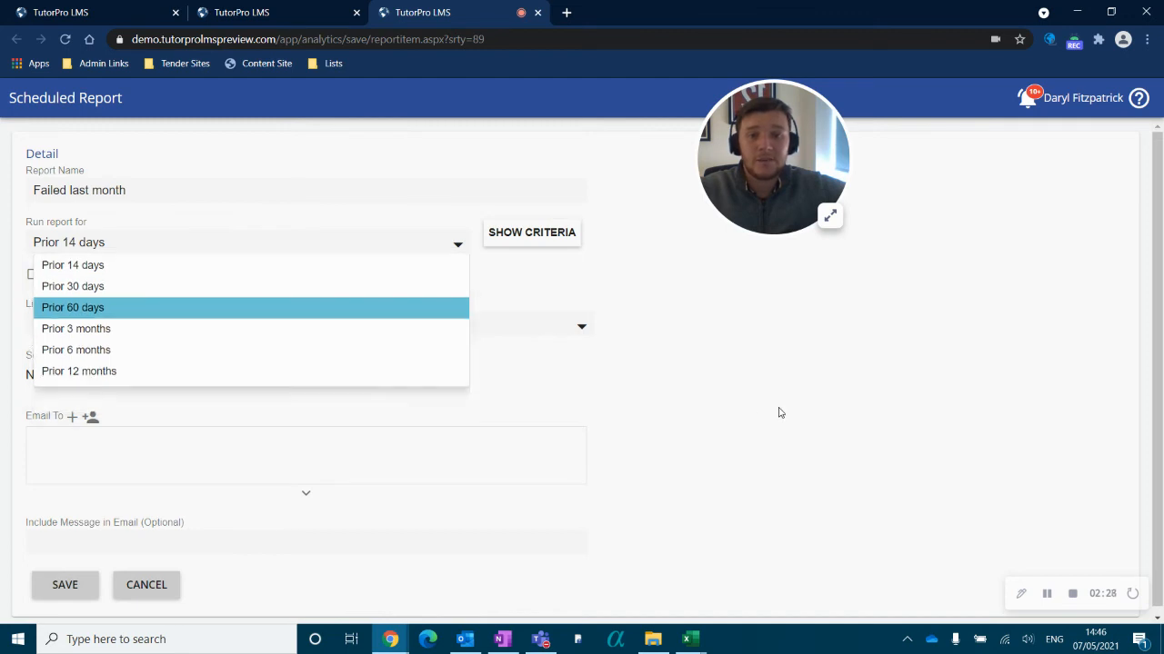
pyautogui.click(440, 235)
pyautogui.click(749, 361)
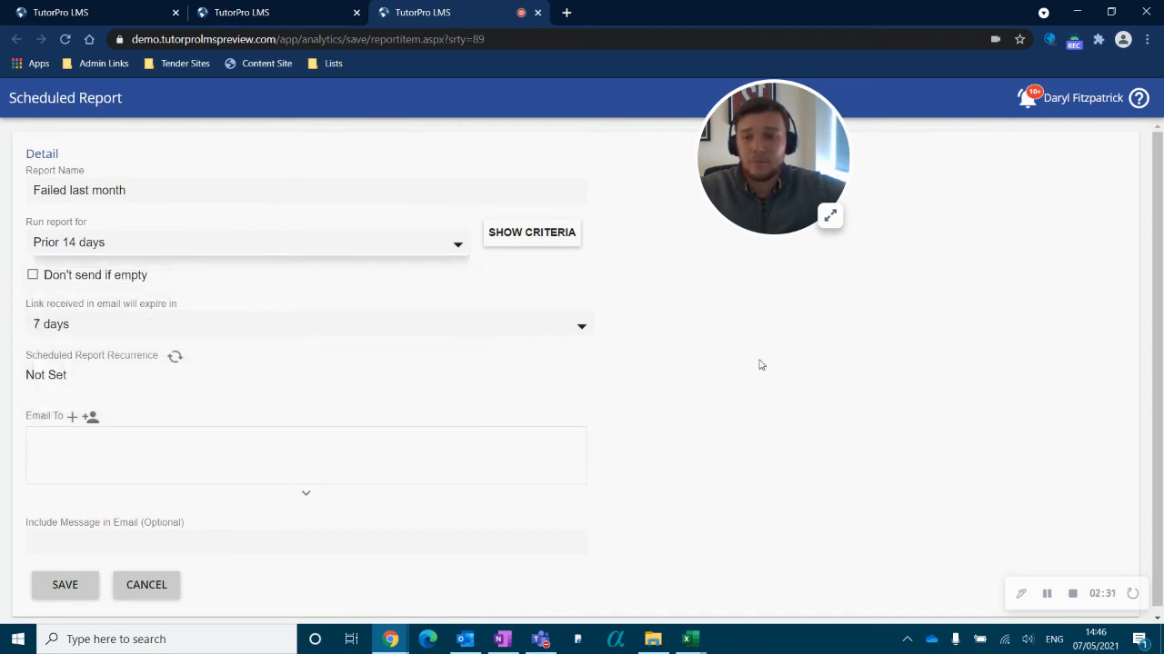
# Open the recurrence settings of the scheduled report.
pyautogui.scroll(-1, 394, 373)
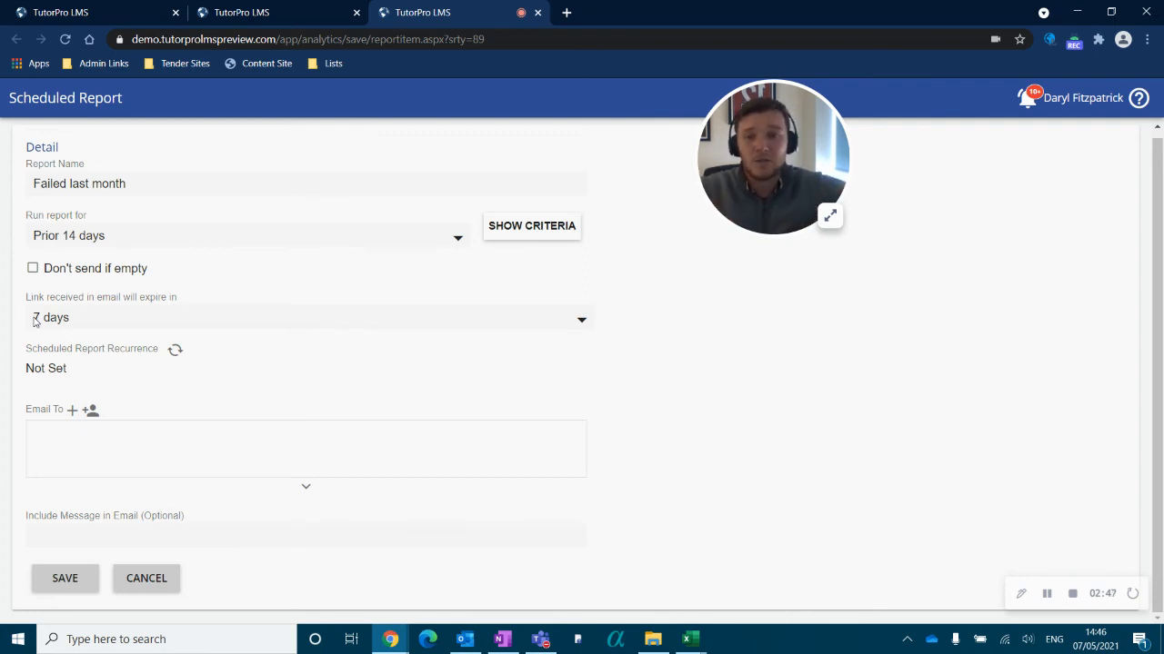
pyautogui.click(172, 354)
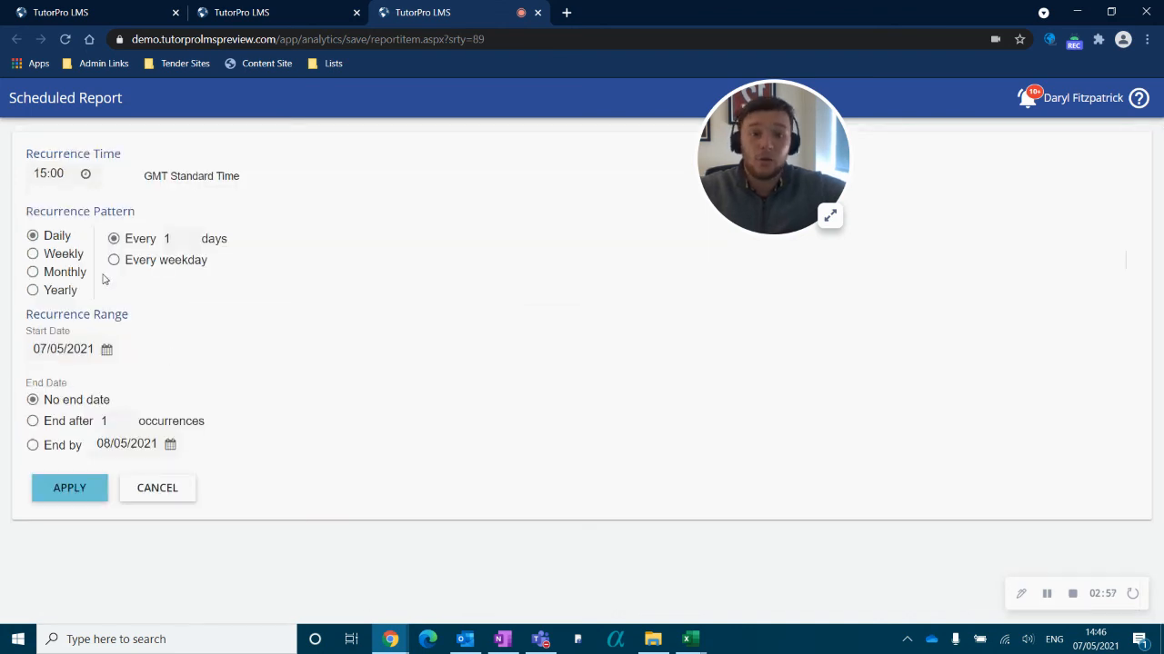